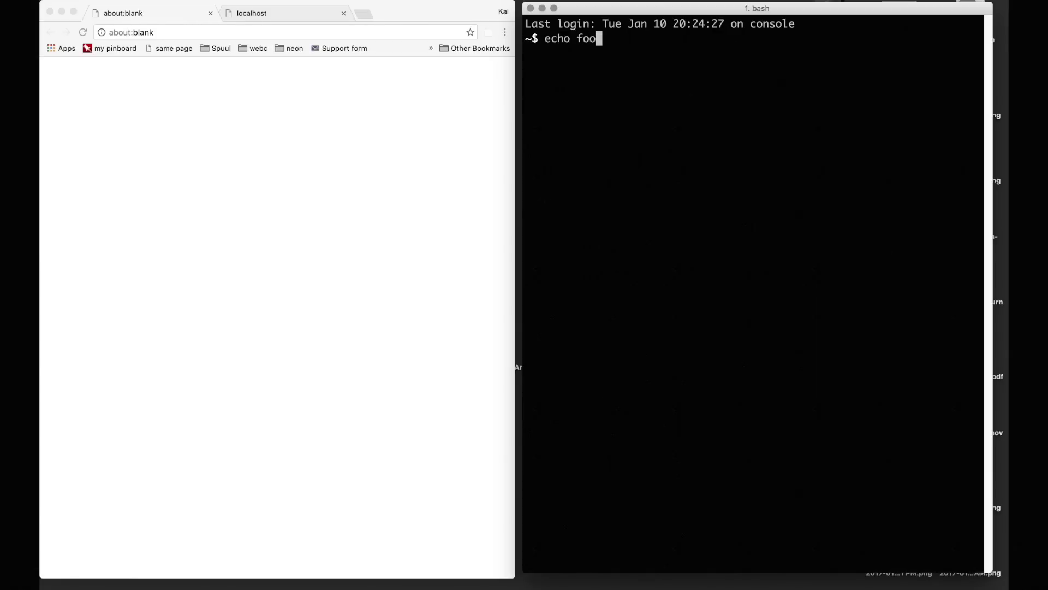
Print foo with echo, select the word console, and get 'fooconsoleconsole' into Chrome's address bar
{"action": "key", "text": "Return"}
{"action": "double_click", "coordinate": [772, 24]}
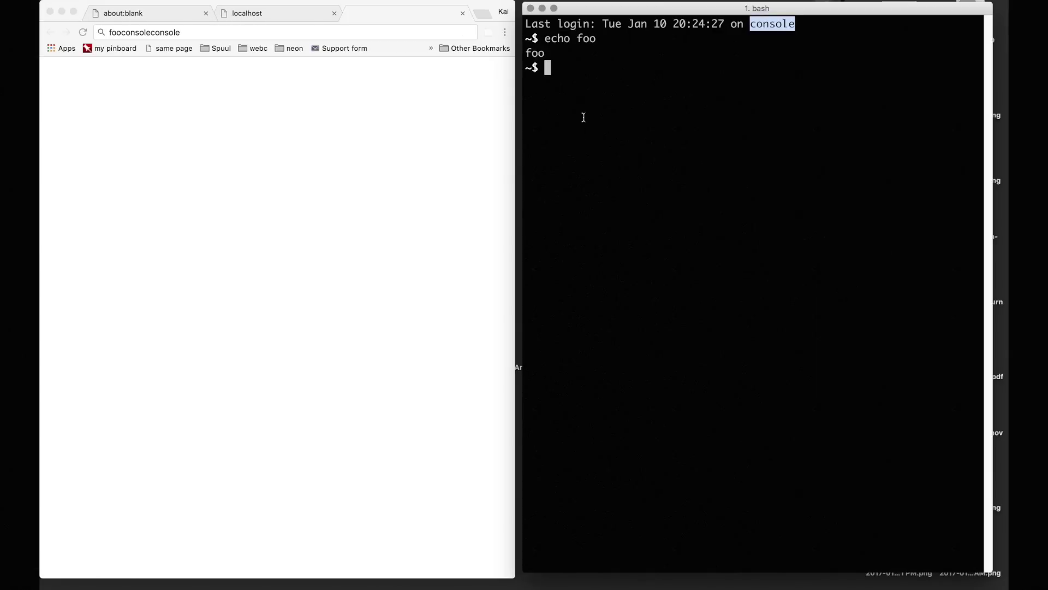
{"action": "left_click", "coordinate": [672, 82]}
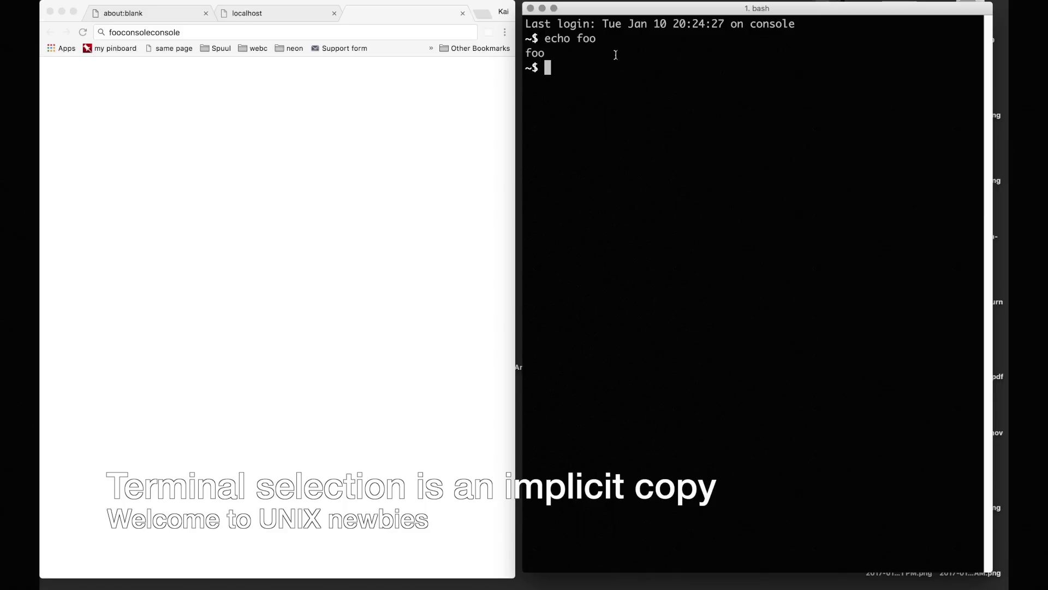
{"action": "left_click", "coordinate": [257, 60]}
{"action": "left_click", "coordinate": [128, 34]}
{"action": "key", "text": "super+c"}
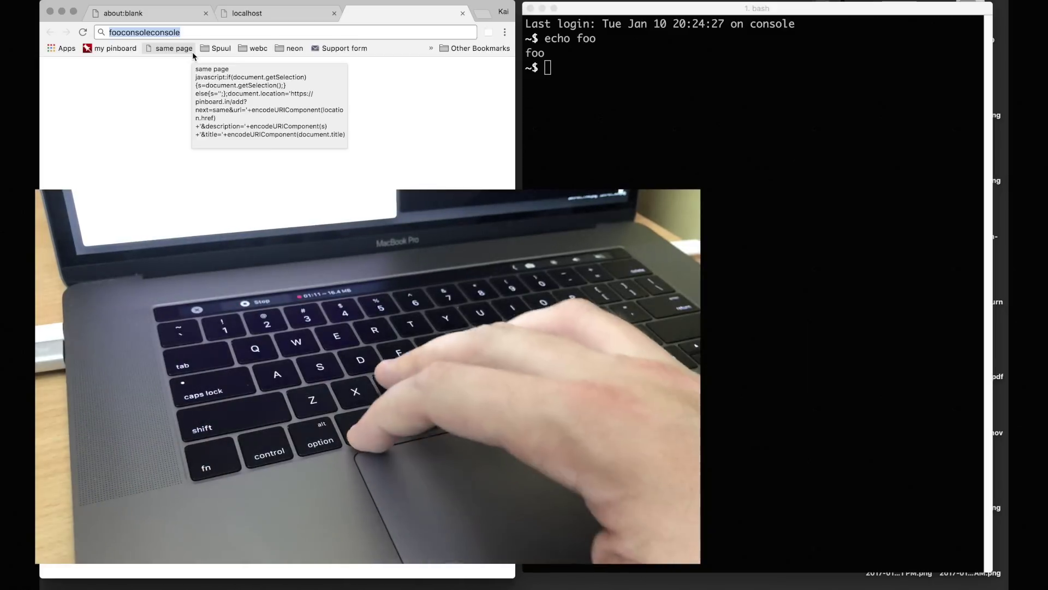
Paste fooconsoleconsole repeatedly at the terminal prompt
{"action": "left_click", "coordinate": [604, 138]}
{"action": "key", "text": "super+v"}
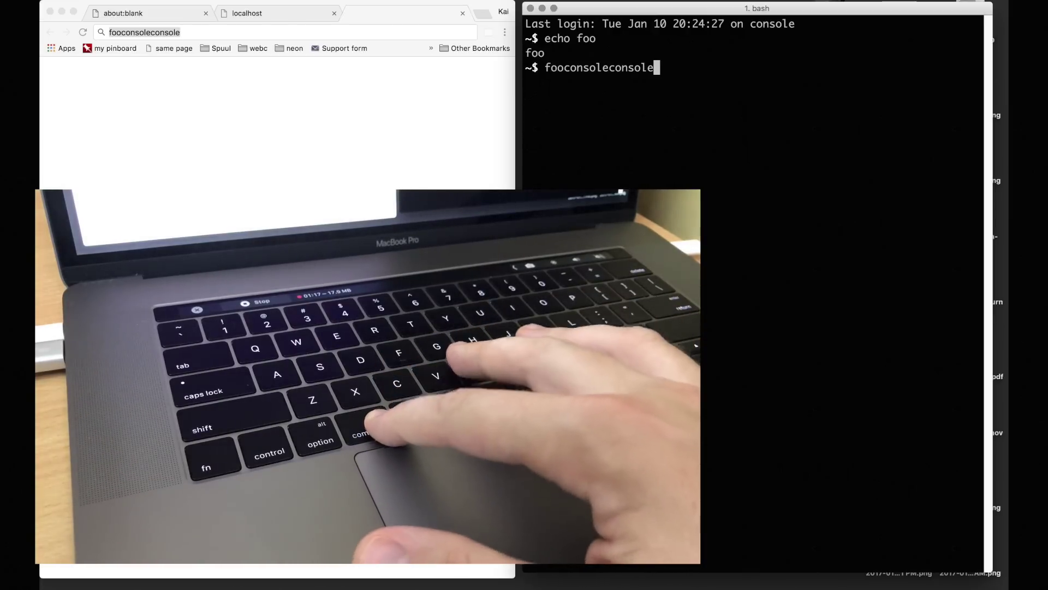
{"action": "key", "text": "super+v"}
{"action": "key", "text": "super+v"}
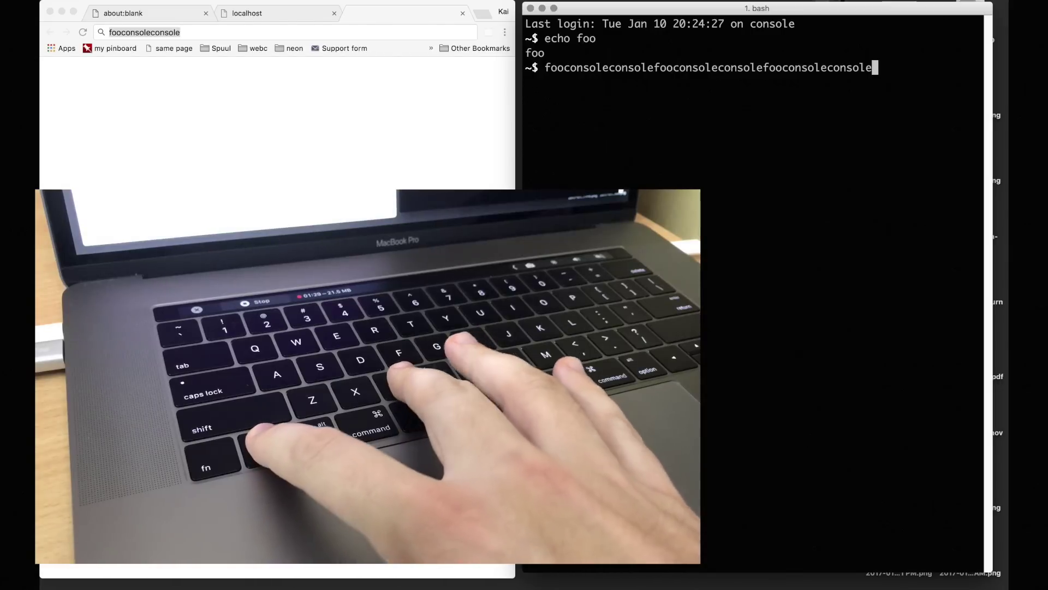
Discard the pasted line with Ctrl+C without running it
{"action": "key", "text": "ctrl+c"}
{"action": "key", "text": "ctrl+c"}
{"action": "key", "text": "ctrl+v"}
{"action": "key", "text": "ctrl+c"}
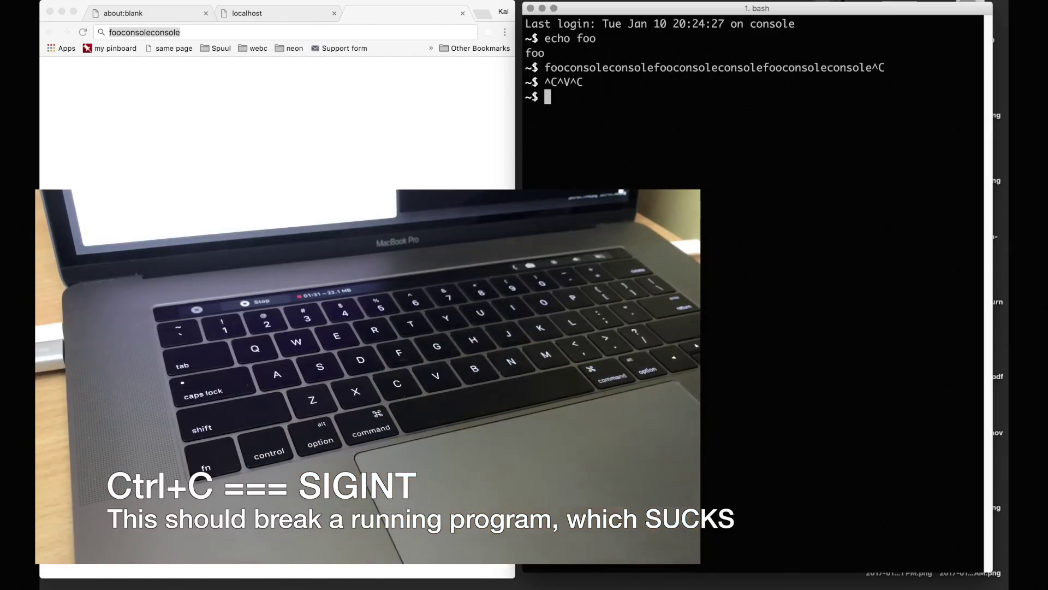
{"action": "left_click", "coordinate": [386, 122]}
{"action": "left_click", "coordinate": [694, 175]}
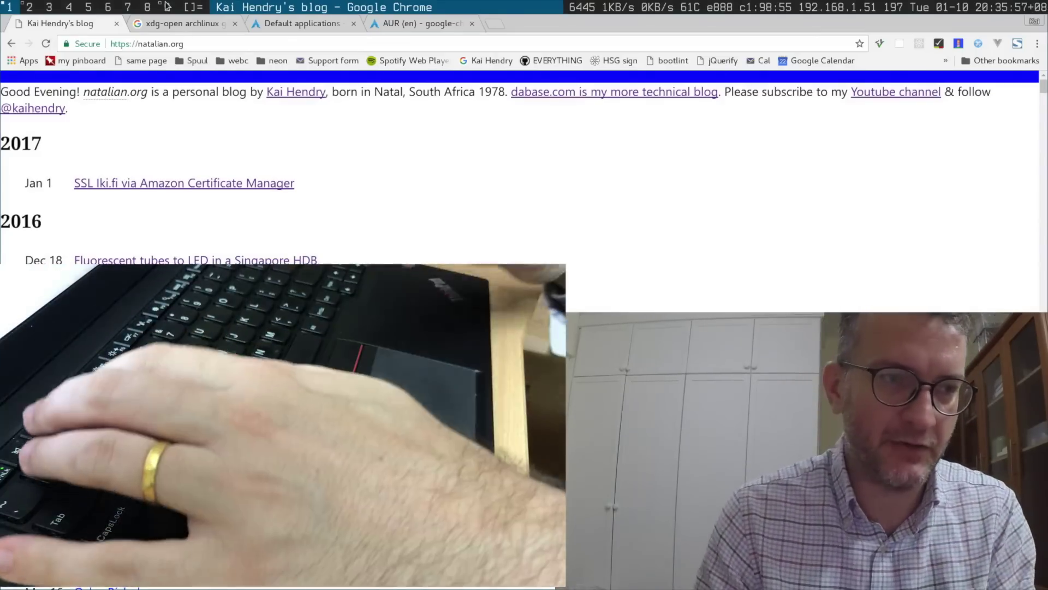
On workspace 3, run echo foobar youtube in a new terminal and select its 'foobar youtube' output
{"action": "key", "text": "alt+3"}
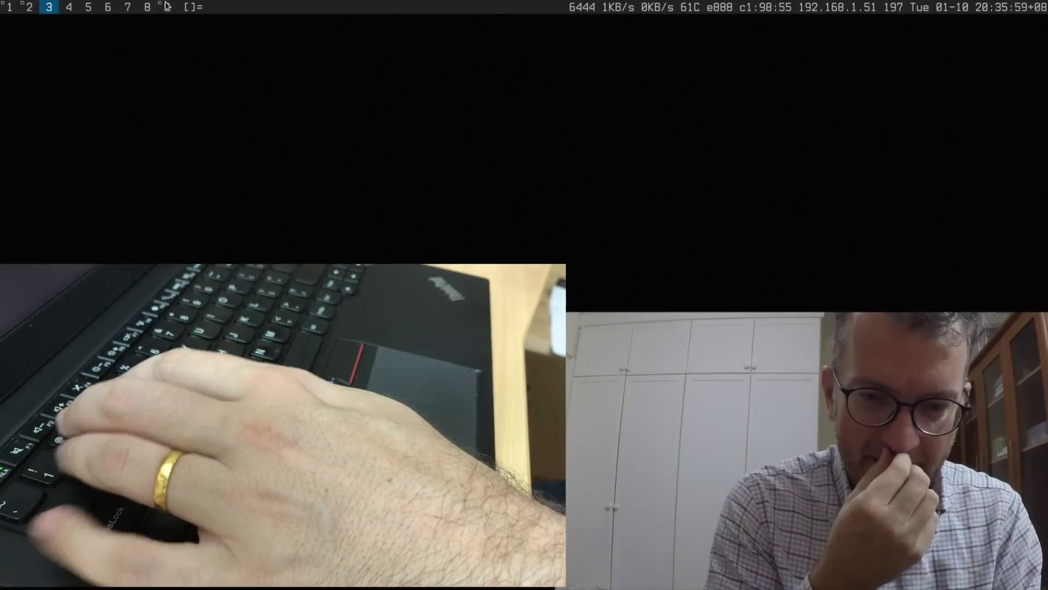
{"action": "key", "text": "alt+shift+Return"}
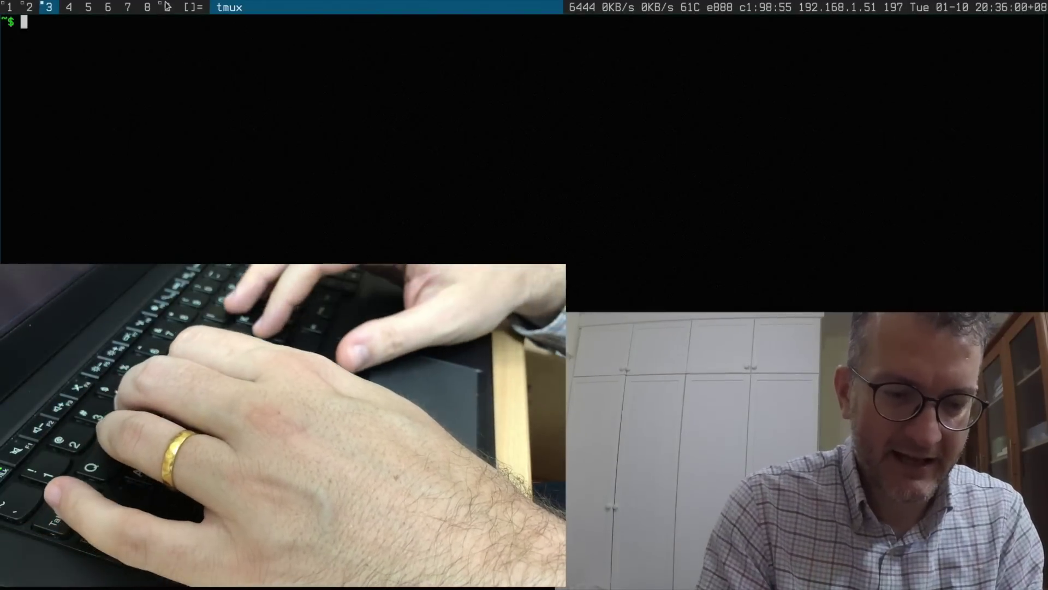
{"action": "type", "text": "echo foob"}
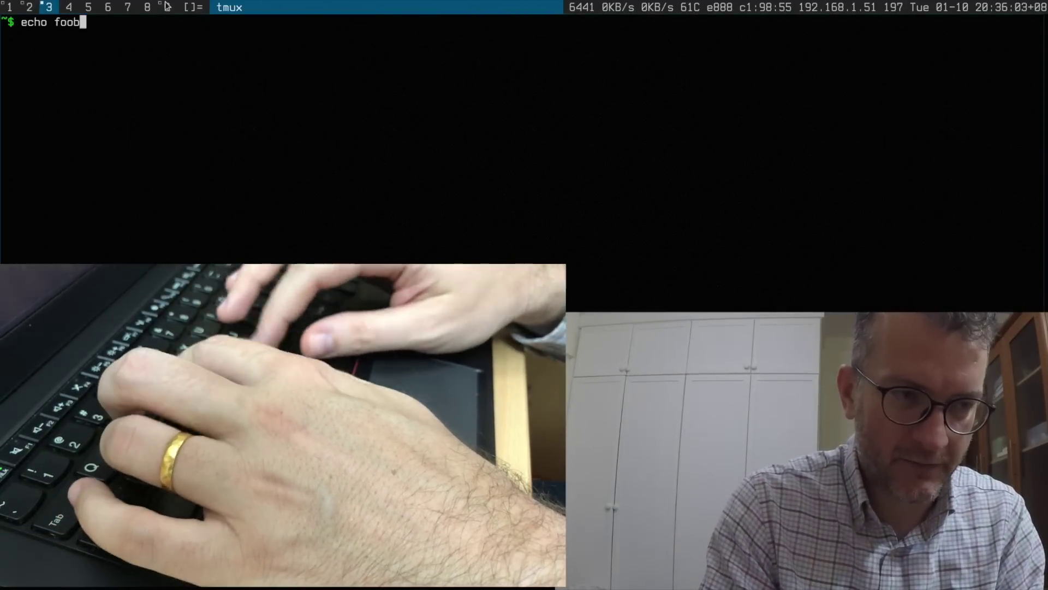
{"action": "type", "text": "ar youtube"}
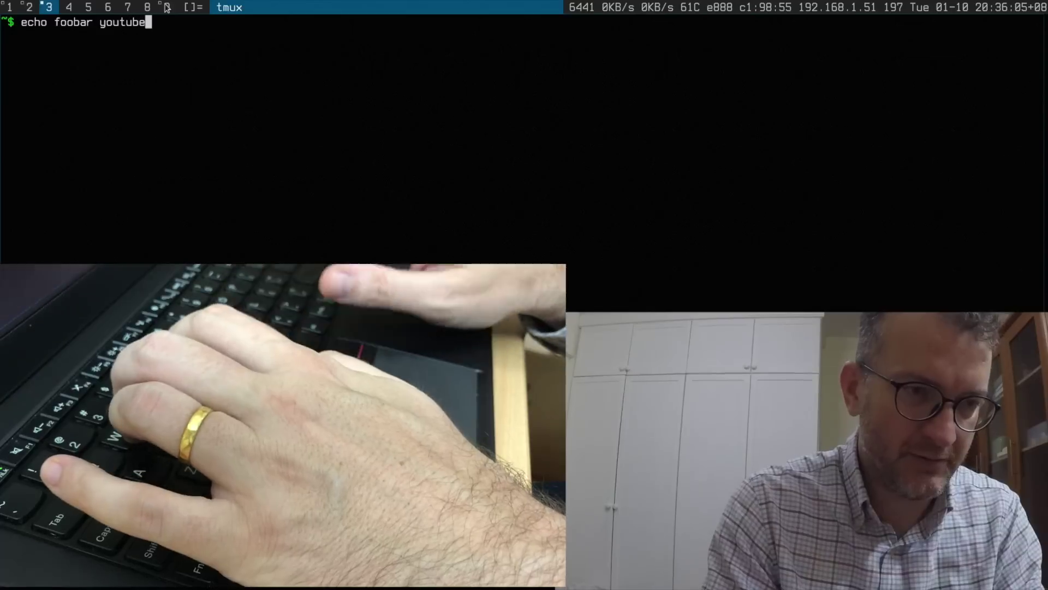
{"action": "key", "text": "Return"}
{"action": "left_click_drag", "start_coordinate": [5, 35], "coordinate": [83, 36]}
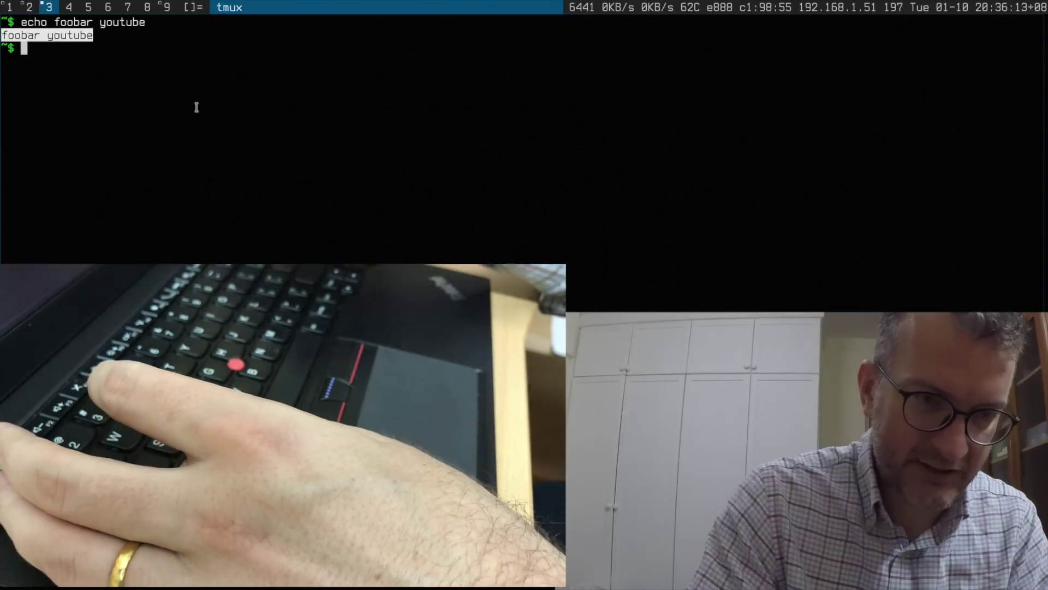
Browse clipmenu's history list up and down from 'foobar youtube' toward the bottom entry
{"action": "key", "text": "super+v"}
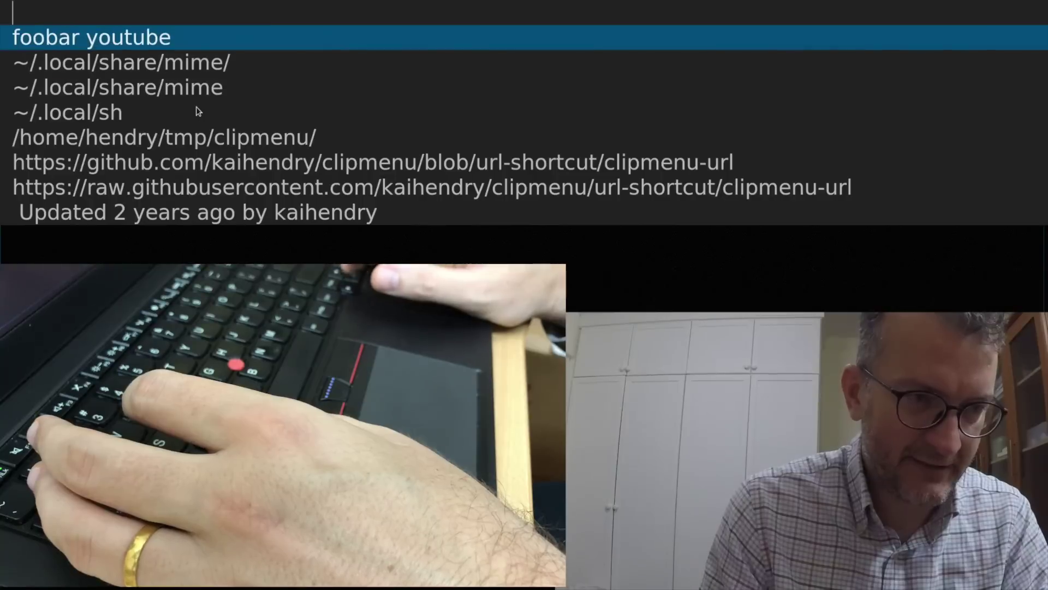
{"action": "key", "text": "Down"}
{"action": "key", "text": "Up"}
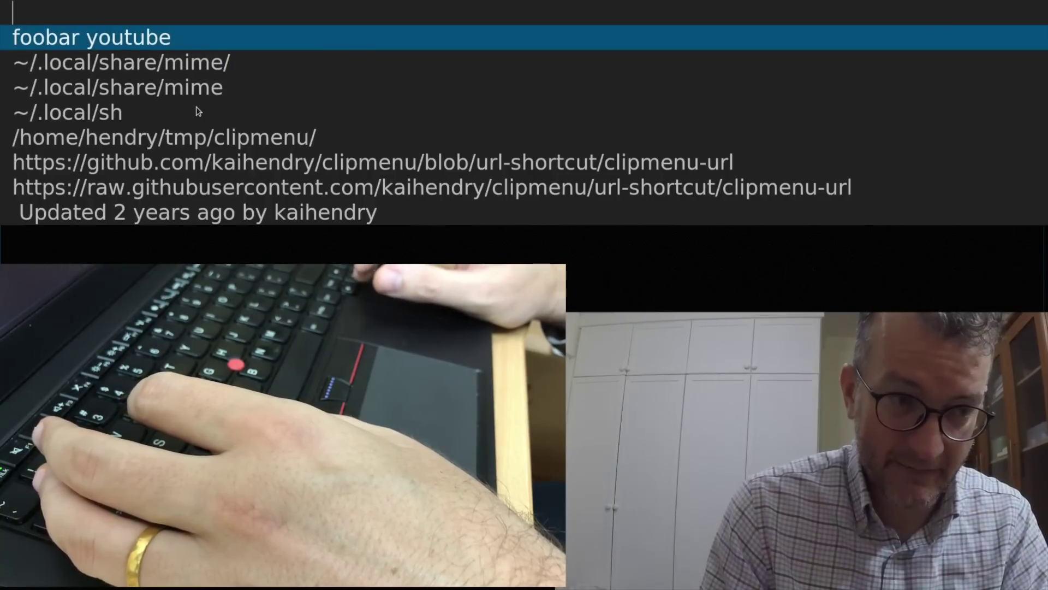
{"action": "key", "text": "Down"}
{"action": "key", "text": "Up"}
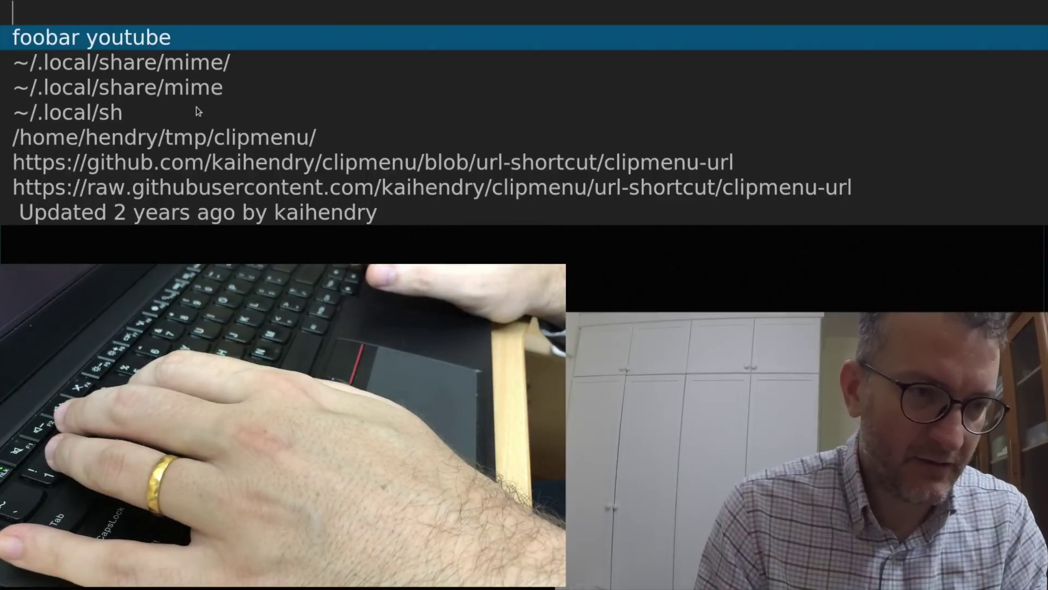
{"action": "key", "text": "Down"}
{"action": "key", "text": "Down"}
{"action": "key", "text": "Down"}
{"action": "key", "text": "Up"}
{"action": "key", "text": "Up"}
{"action": "key", "text": "Up"}
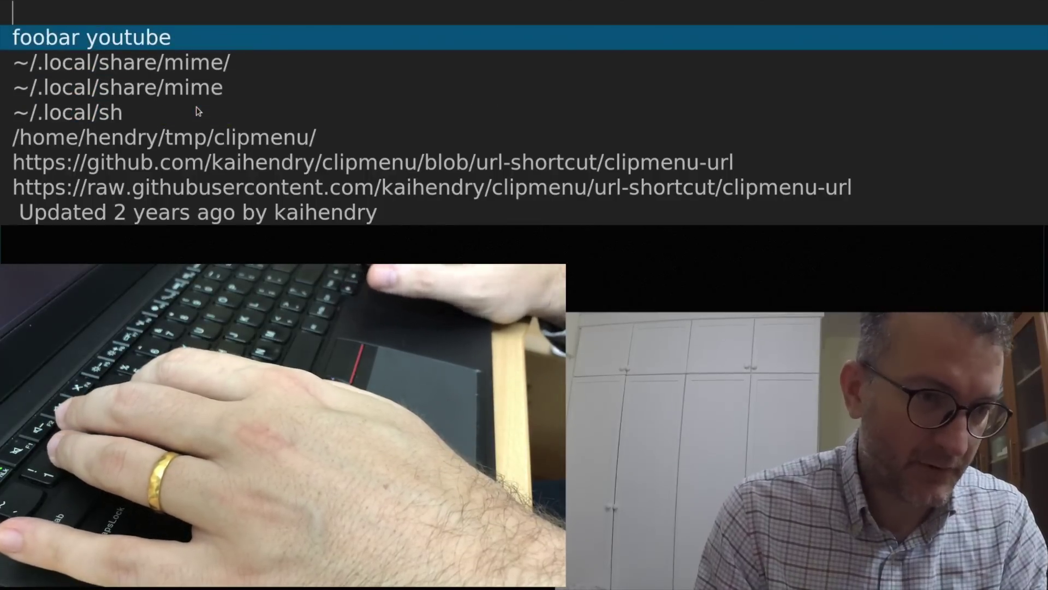
{"action": "key", "text": "Down"}
{"action": "key", "text": "Down"}
{"action": "key", "text": "Down"}
{"action": "key", "text": "Down"}
{"action": "key", "text": "Down"}
{"action": "key", "text": "Down"}
{"action": "key", "text": "Down"}
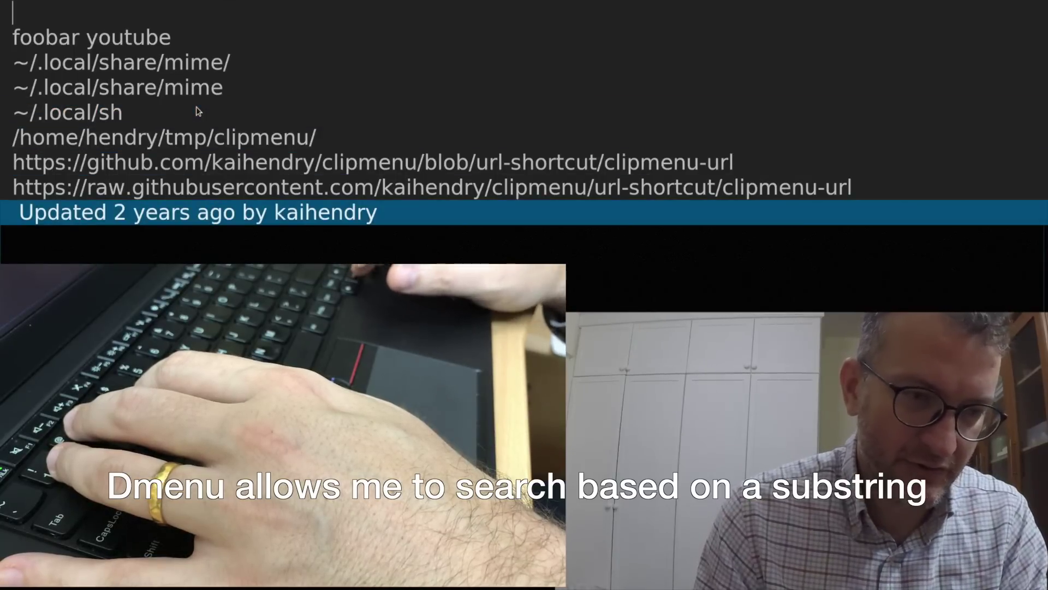
Restore the chosen clip, paste it into a new Chrome tab on workspace 1, and select the blog URL
{"action": "key", "text": "Return"}
{"action": "key", "text": "alt+1"}
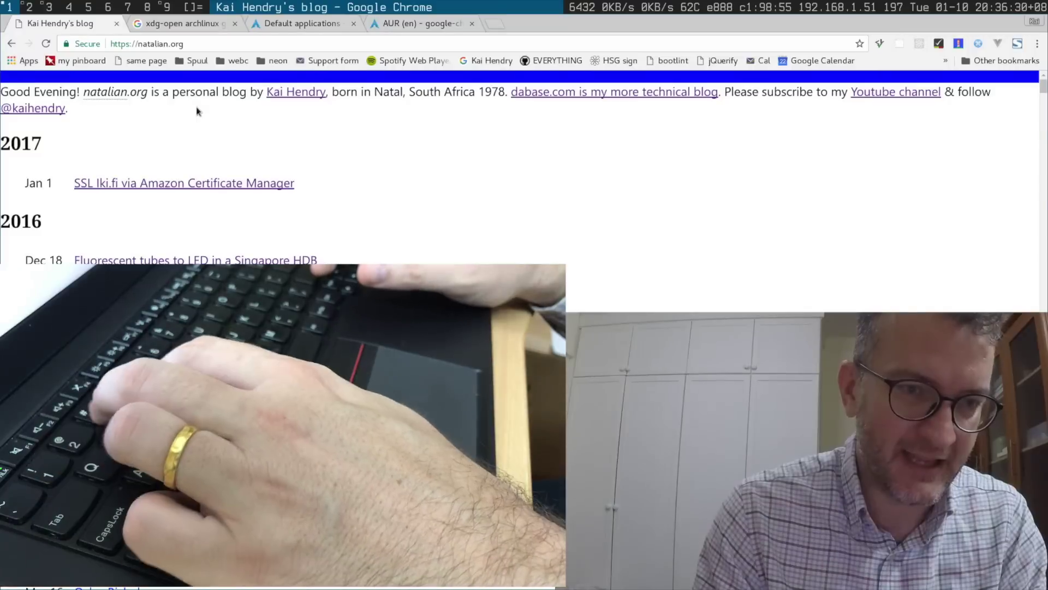
{"action": "key", "text": "ctrl+t"}
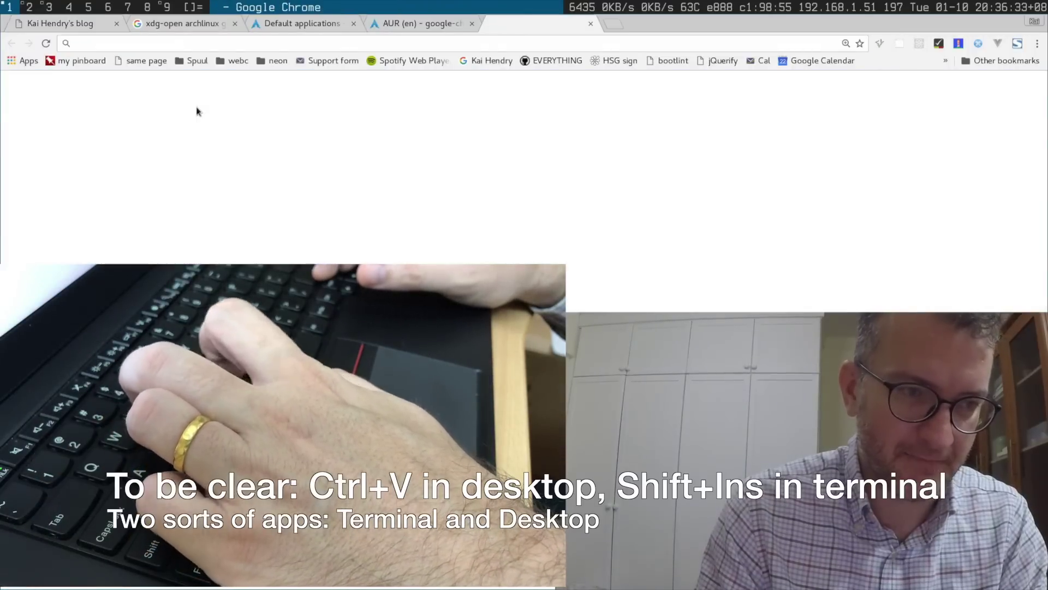
{"action": "key", "text": "ctrl+v"}
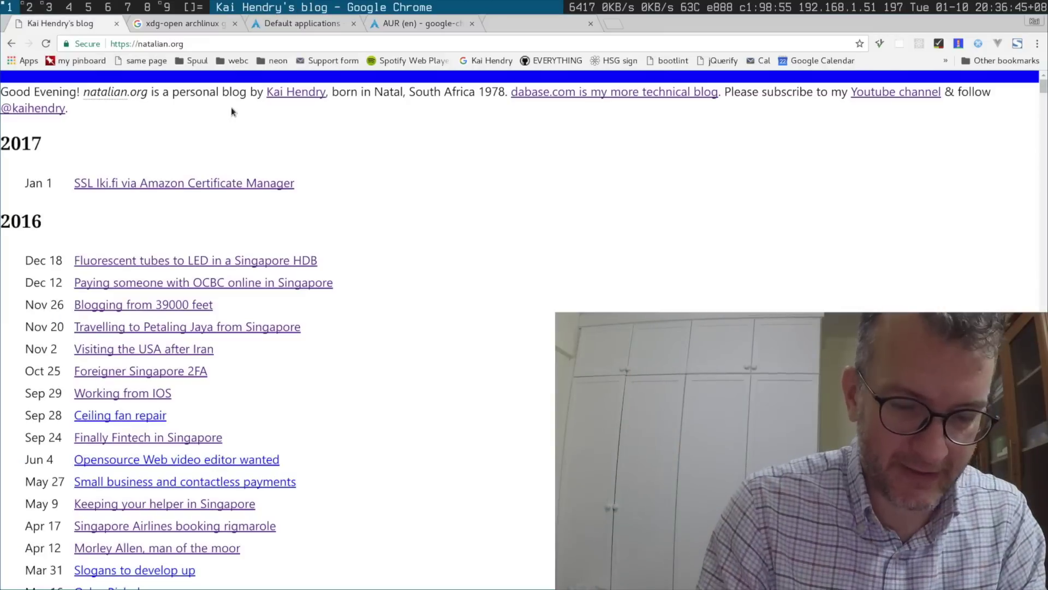
{"action": "key", "text": "ctrl+l"}
{"action": "key", "text": "super+3"}
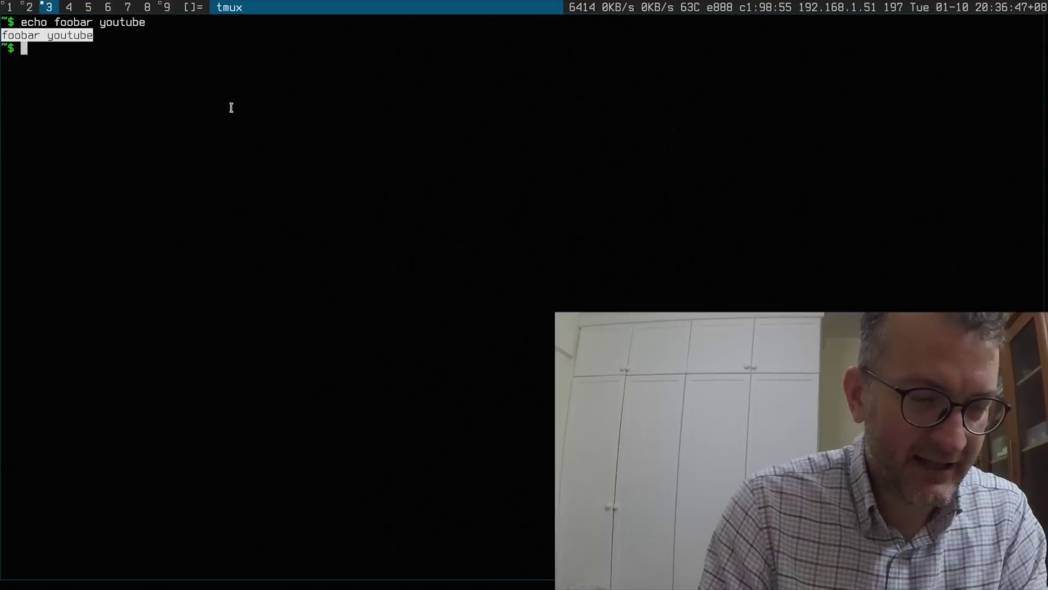
{"action": "key", "text": "ctrl+shift+v"}
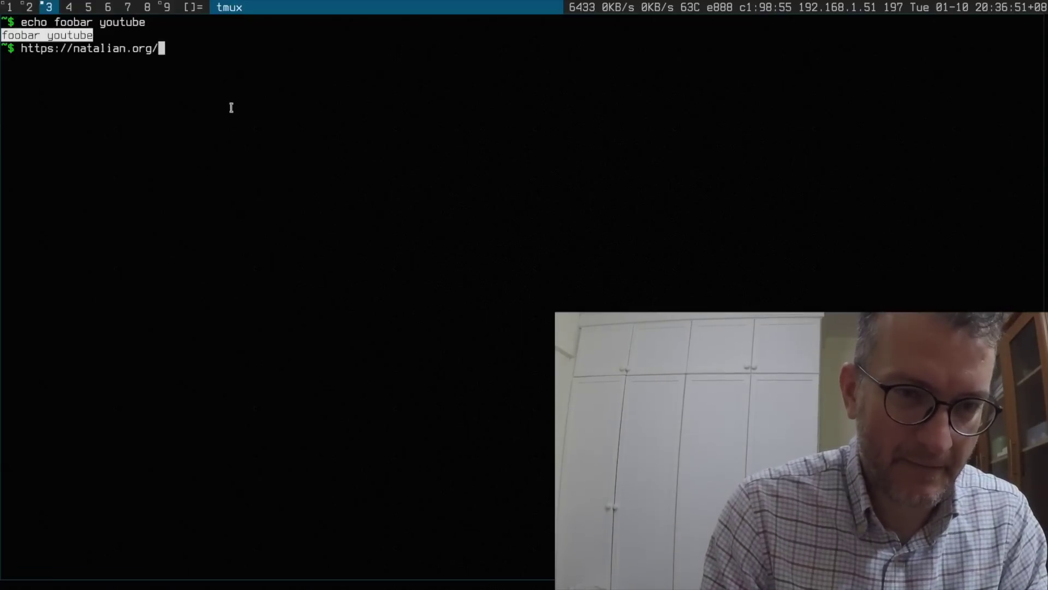
{"action": "key", "text": "ctrl+u"}
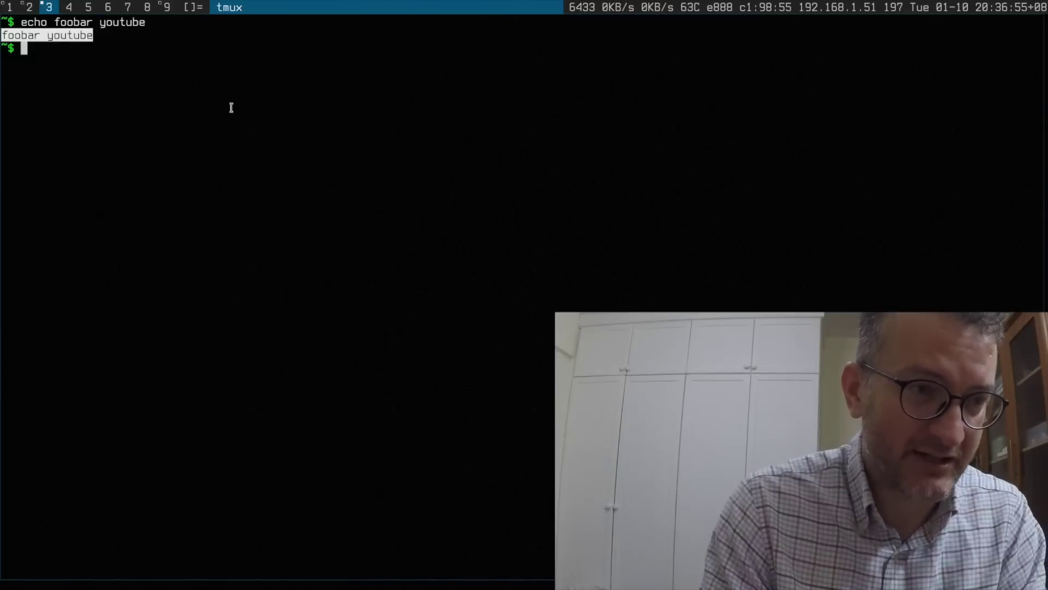
{"action": "key", "text": "alt+2"}
Search config.h for 'clip', then add blank prompts at the ~/tmp/dwm shell
{"action": "type", "text": "/clipmen"}
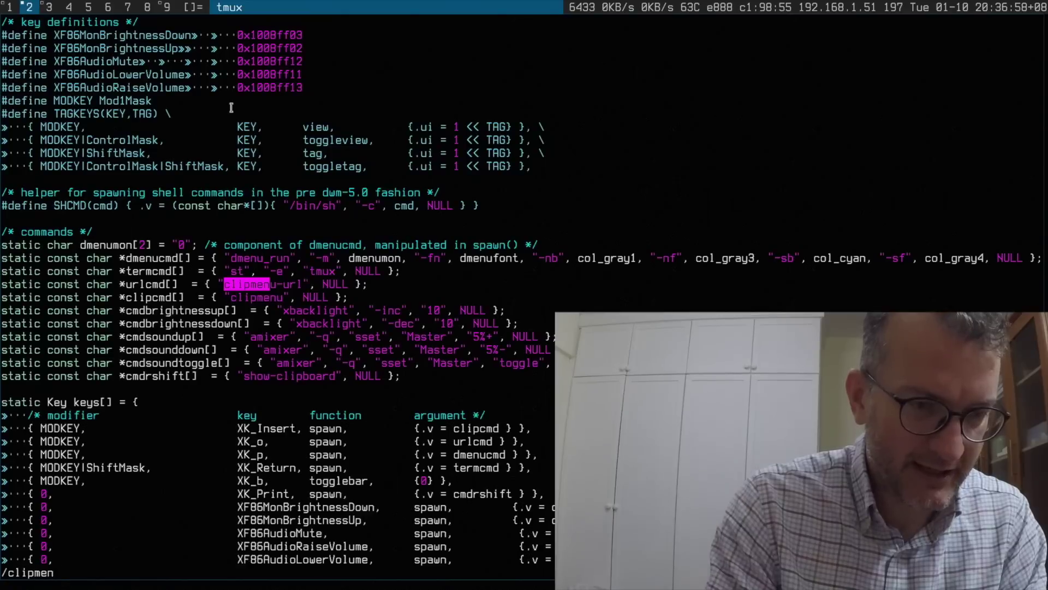
{"action": "key", "text": "Return"}
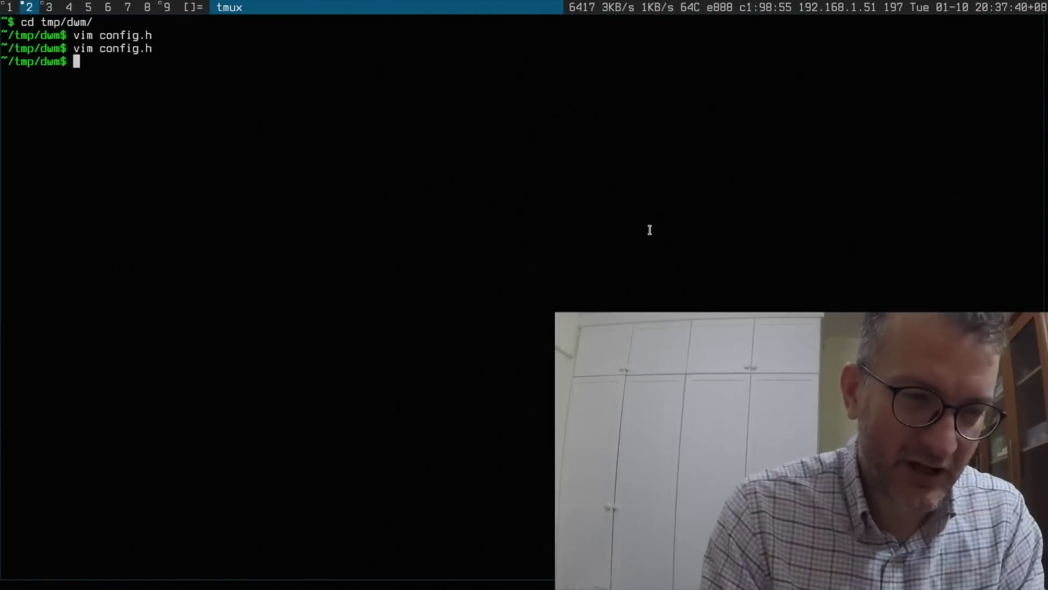
{"action": "key", "text": "Return"}
{"action": "key", "text": "Return"}
{"action": "key", "text": "Return"}
{"action": "key", "text": "Return"}
{"action": "key", "text": "Return"}
{"action": "key", "text": "Return"}
{"action": "key", "text": "Return"}
{"action": "key", "text": "Return"}
{"action": "key", "text": "Return"}
{"action": "key", "text": "Return"}
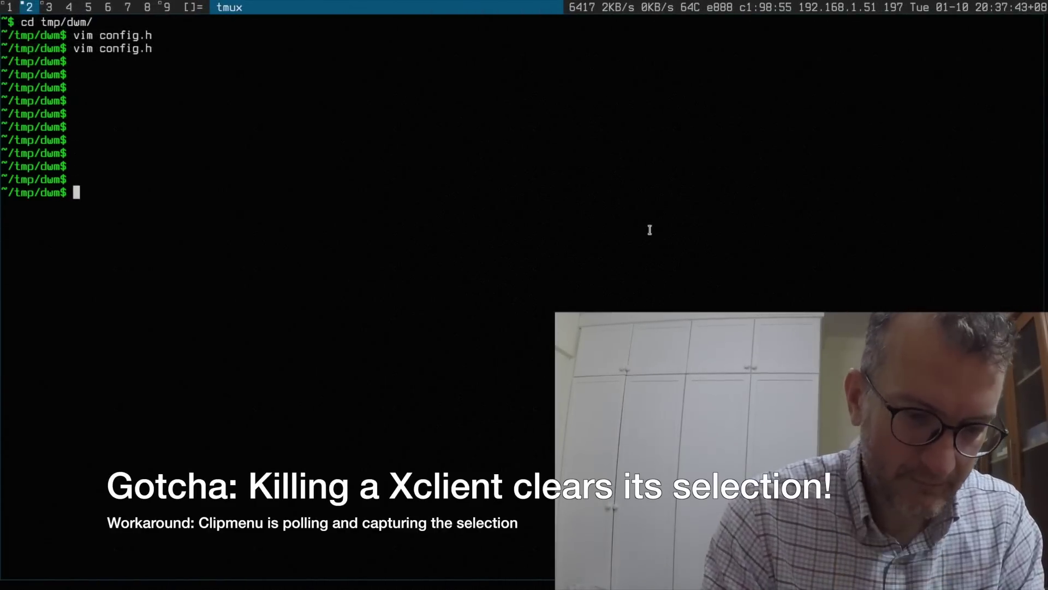
Echo and select ANAXAMPLE, open a second terminal, and kill the original one
{"action": "type", "text": "echo A"}
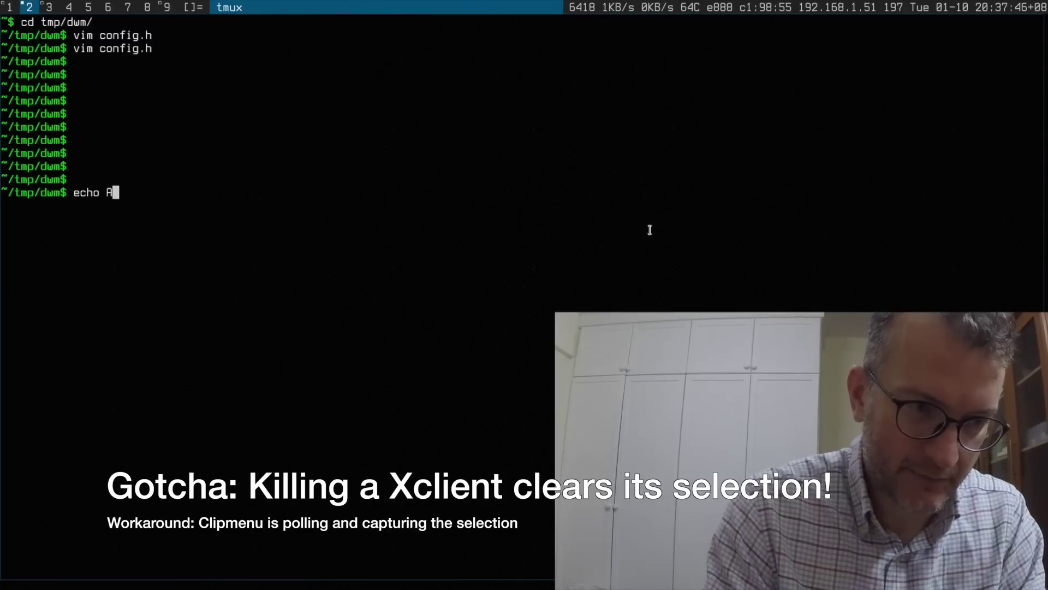
{"action": "type", "text": "NAXAMPLE"}
{"action": "double_click", "coordinate": [141, 188]}
{"action": "key", "text": "ctrl+c"}
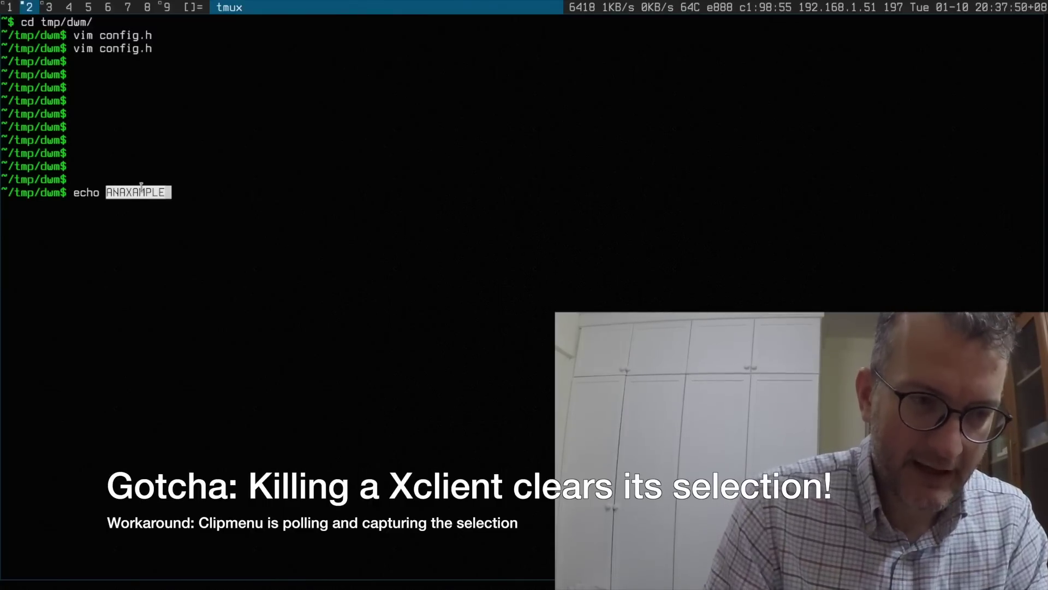
{"action": "key", "text": "alt+shift+Return"}
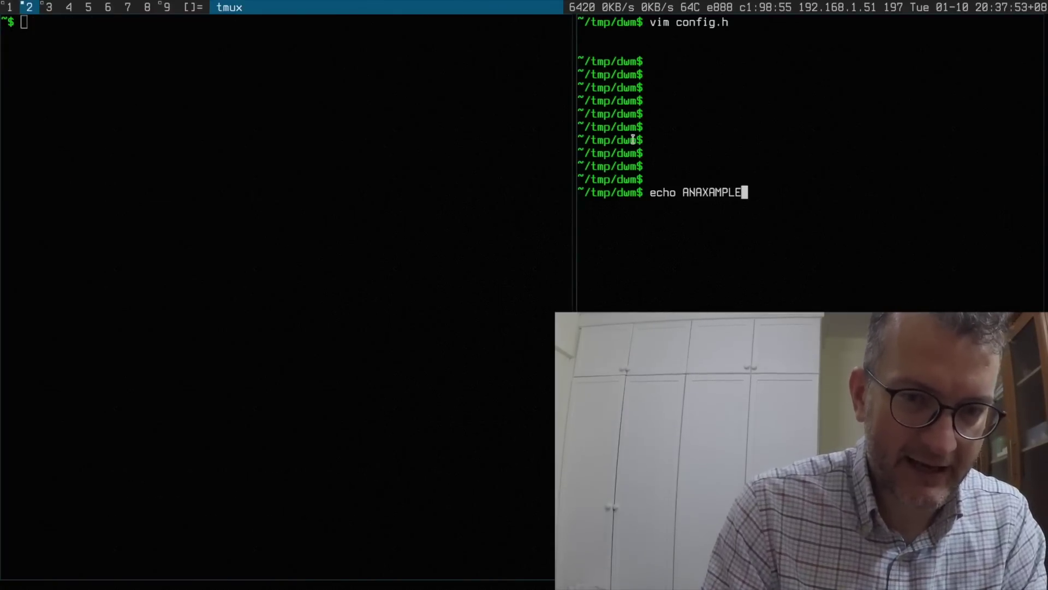
{"action": "key", "text": "alt+shift+c"}
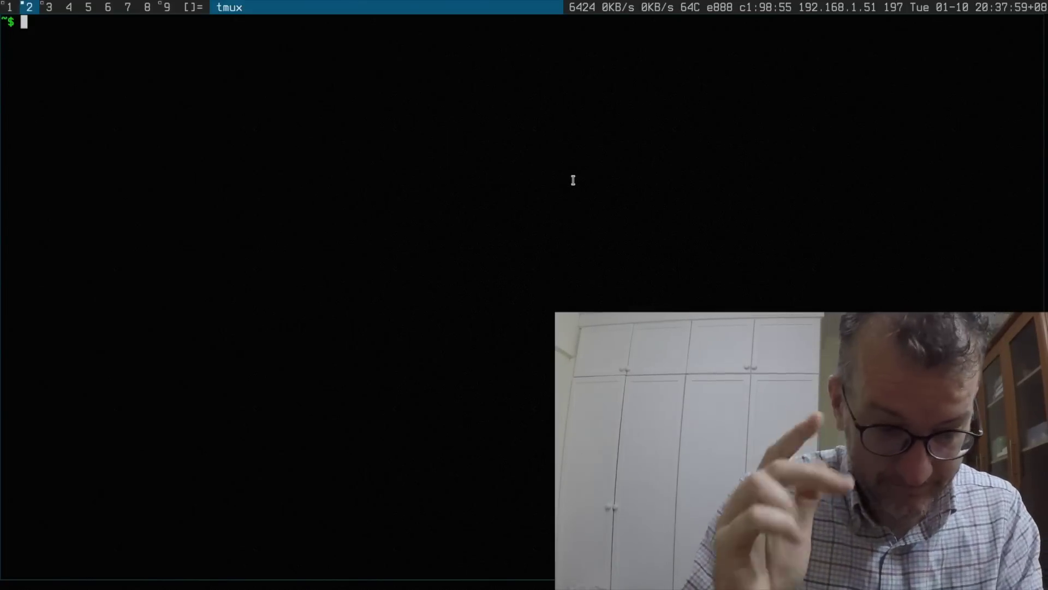
Check clipmenu's history, then paste the recovered ANAXAMPLE at the new prompt
{"action": "key", "text": "alt+v"}
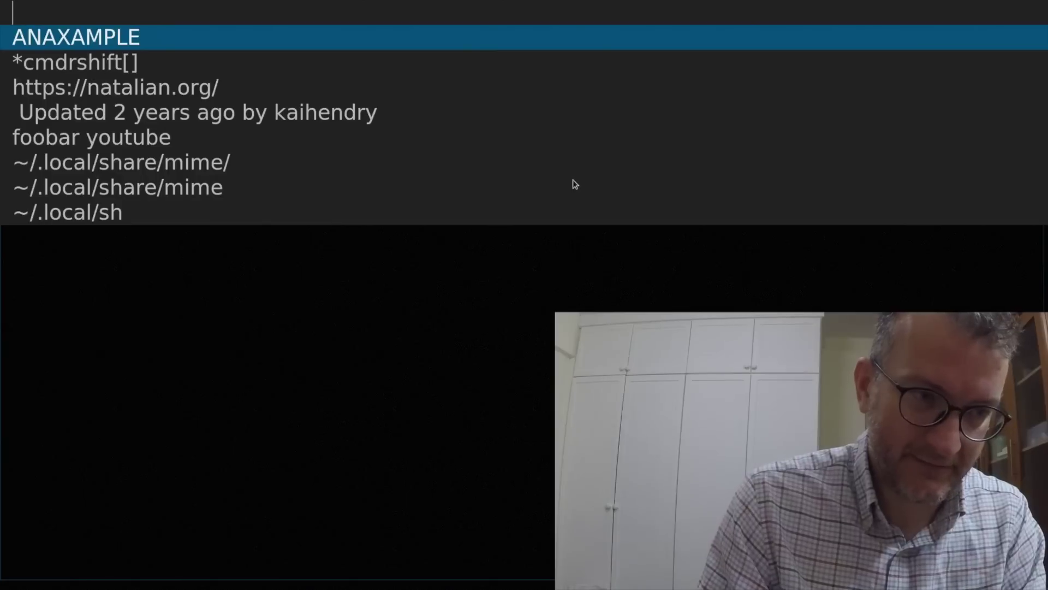
{"action": "key", "text": "Escape"}
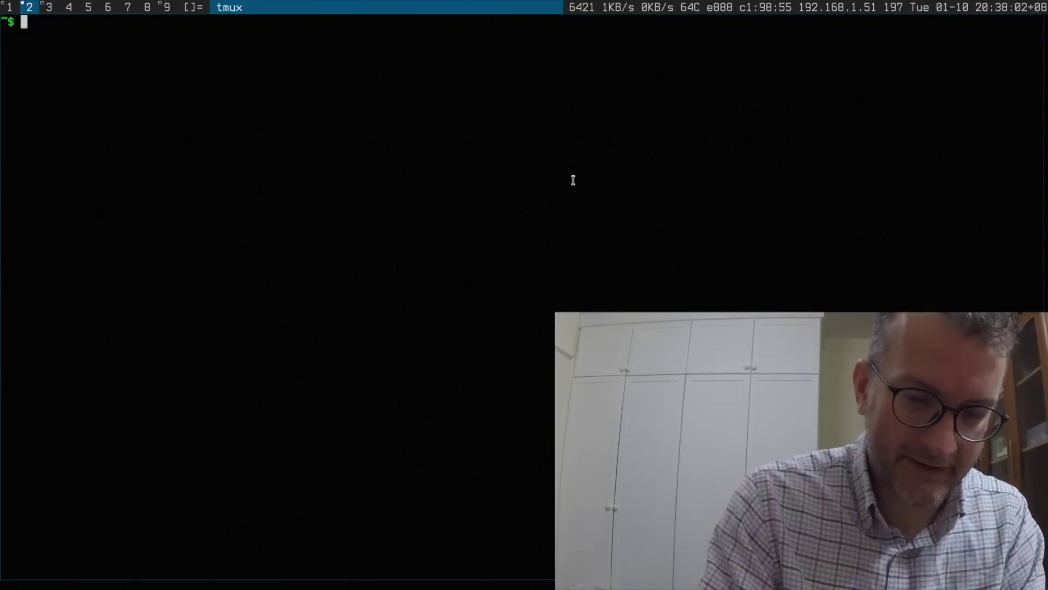
{"action": "key", "text": "ctrl+shift+v"}
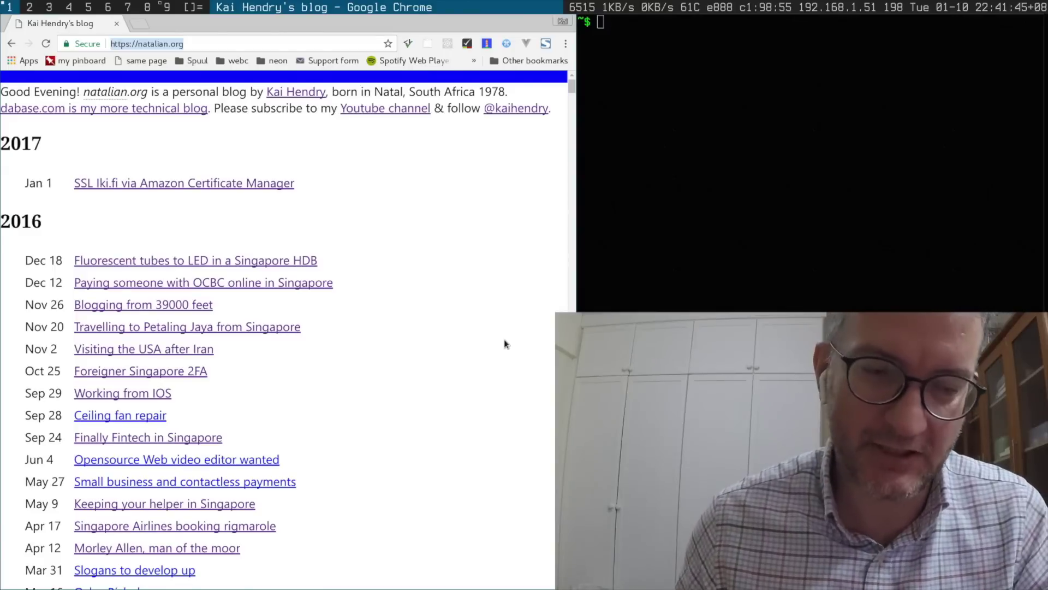
Select and then clear the word Dec on the blog page
{"action": "left_click", "coordinate": [371, 241]}
{"action": "key", "text": "v"}
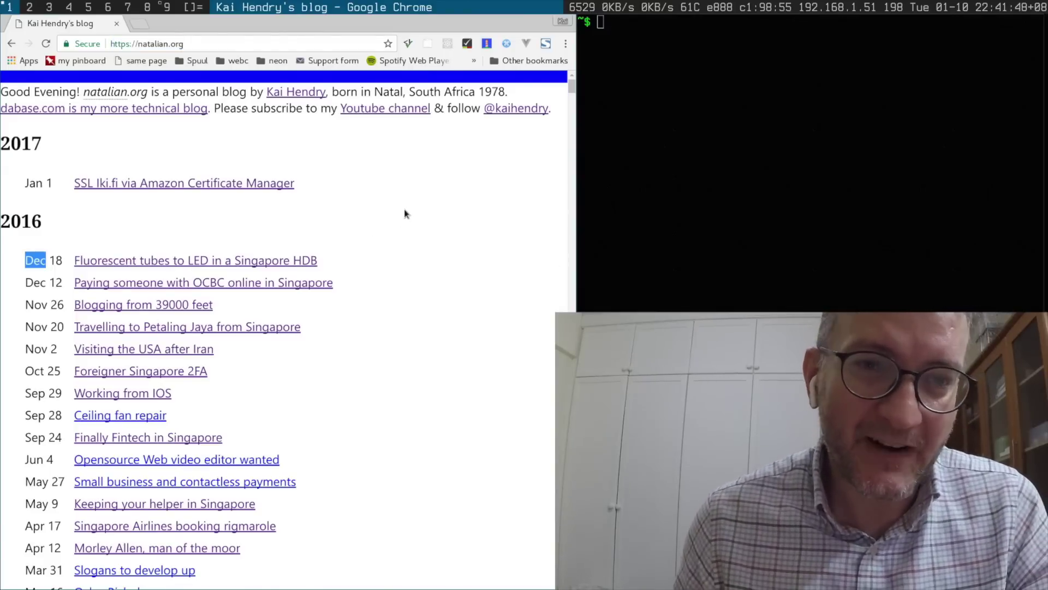
{"action": "key", "text": "Escape"}
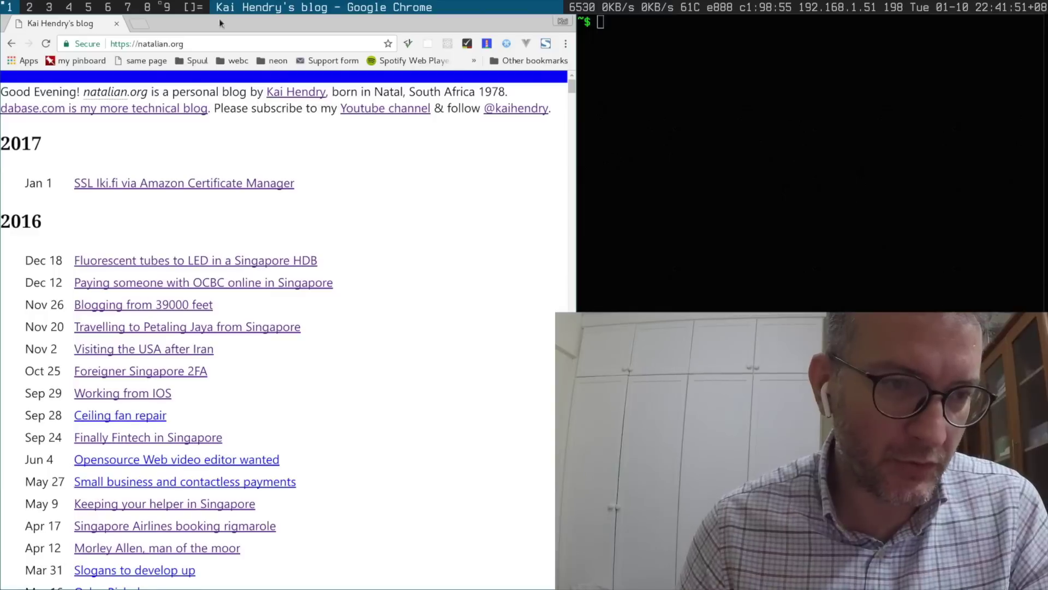
Copy the blog's address and paste it into a new Chrome tab
{"action": "left_click", "coordinate": [177, 45]}
{"action": "key", "text": "ctrl+c"}
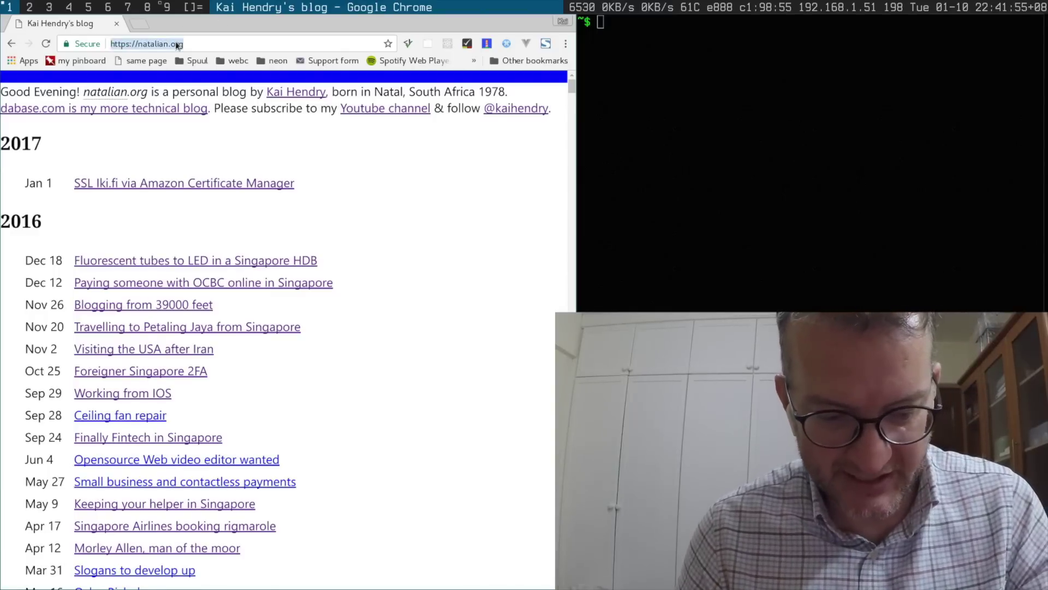
{"action": "key", "text": "ctrl+t"}
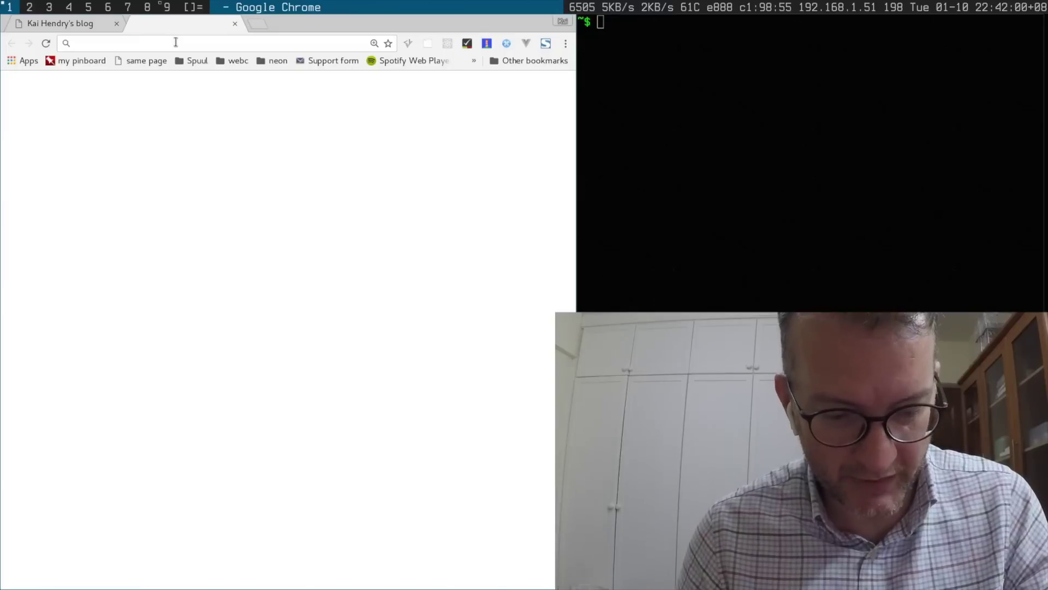
{"action": "key", "text": "ctrl+v"}
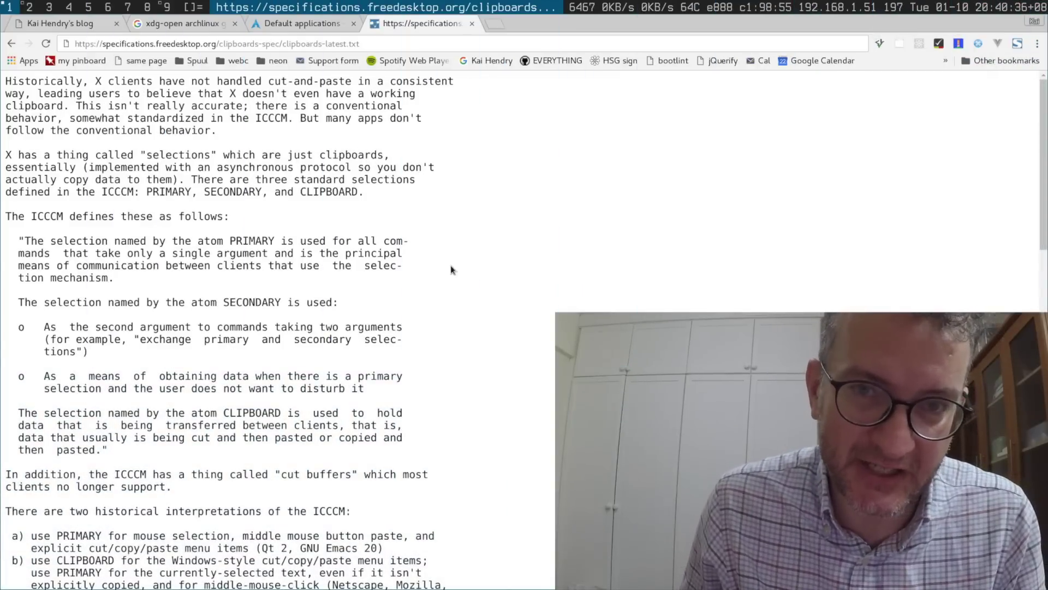
Select the spec URL, then 'PRIMARY, SECONDARY', then the word CLIPBOARD in turn
{"action": "left_click", "coordinate": [216, 42]}
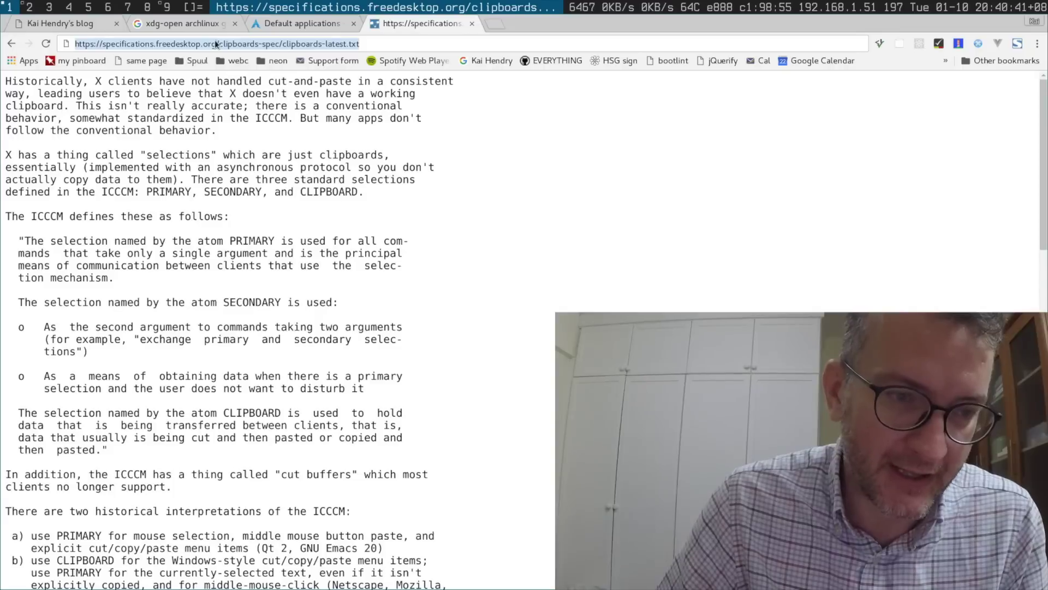
{"action": "left_click", "coordinate": [148, 192]}
{"action": "left_click_drag", "start_coordinate": [149, 193], "coordinate": [262, 193]}
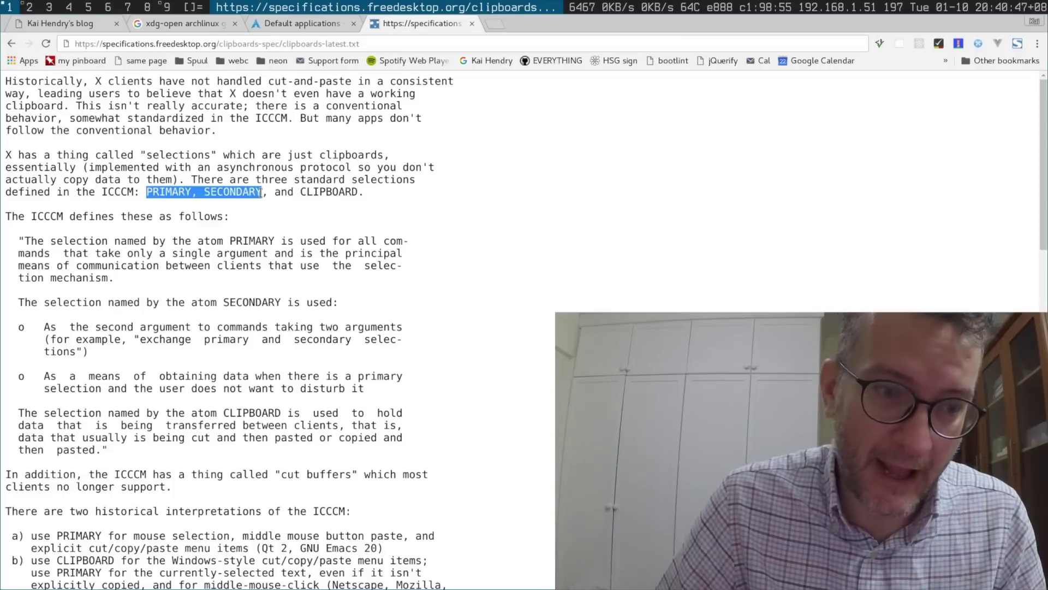
{"action": "left_click", "coordinate": [349, 186]}
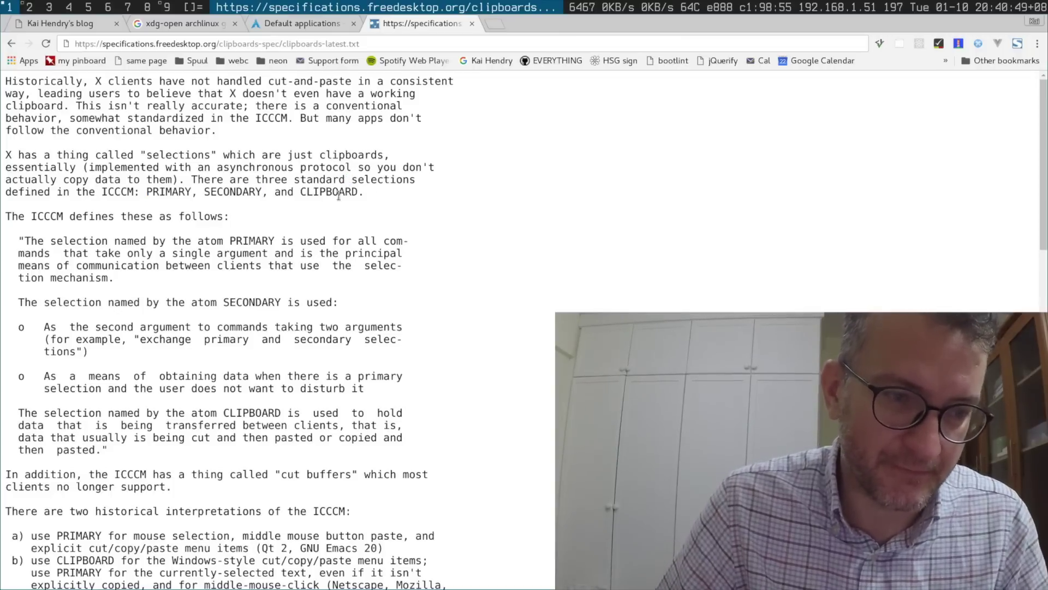
{"action": "double_click", "coordinate": [316, 193]}
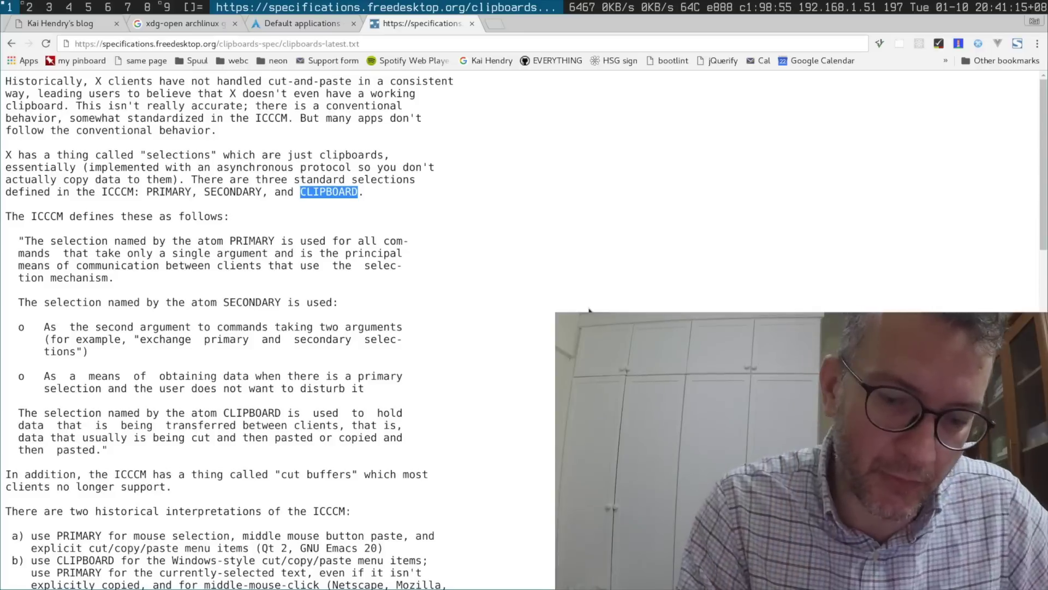
Check the clipmenu history for the captured selections, then switch to the tmux clipmenud log
{"action": "key", "text": "super+c"}
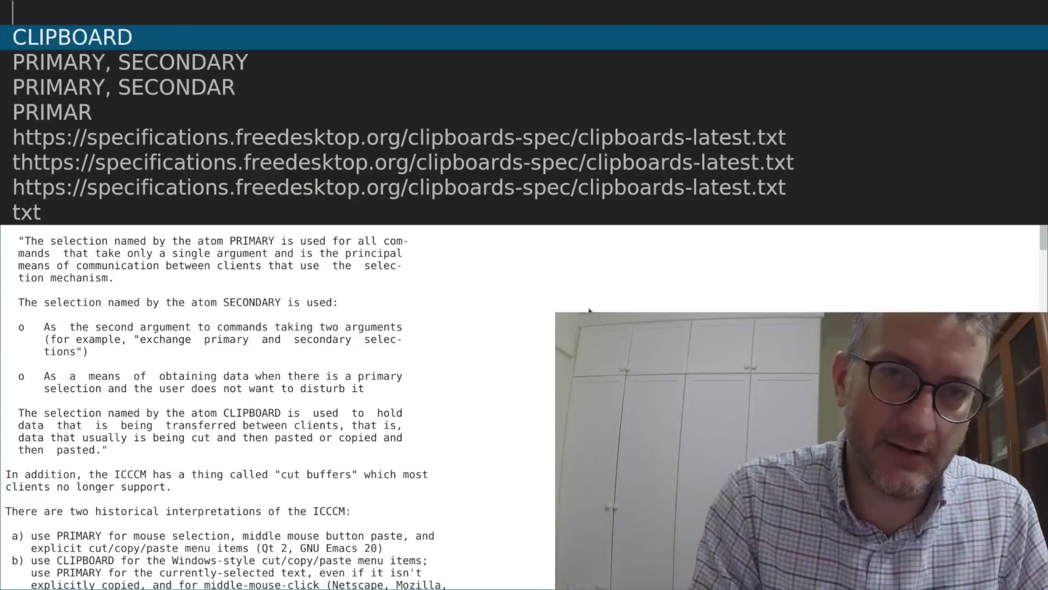
{"action": "key", "text": "F7"}
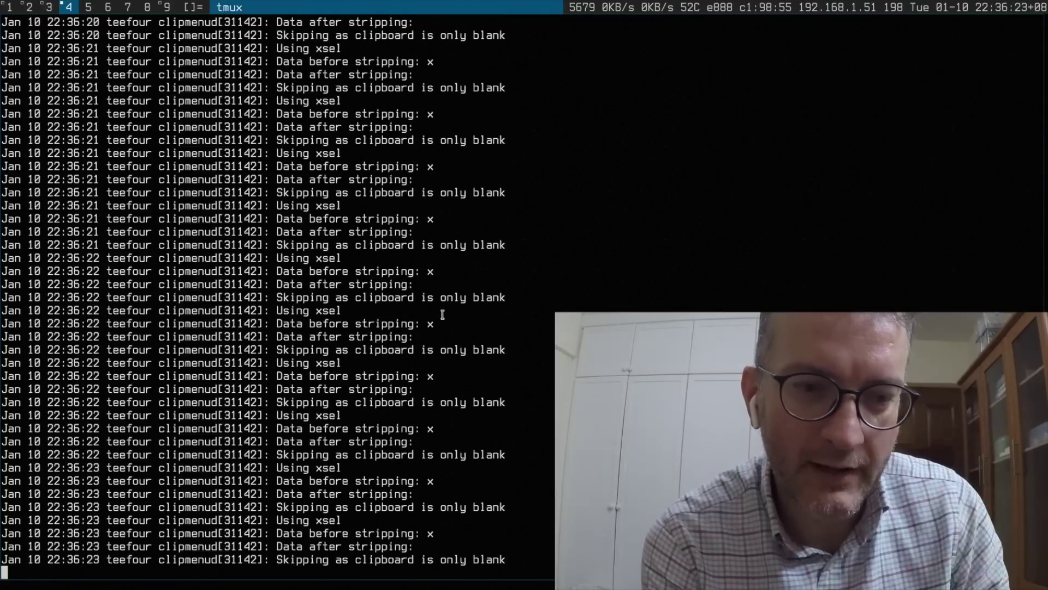
Select the "clipmenud[31142]:" process tag in the log so the daemon records it
{"action": "double_click", "coordinate": [168, 246]}
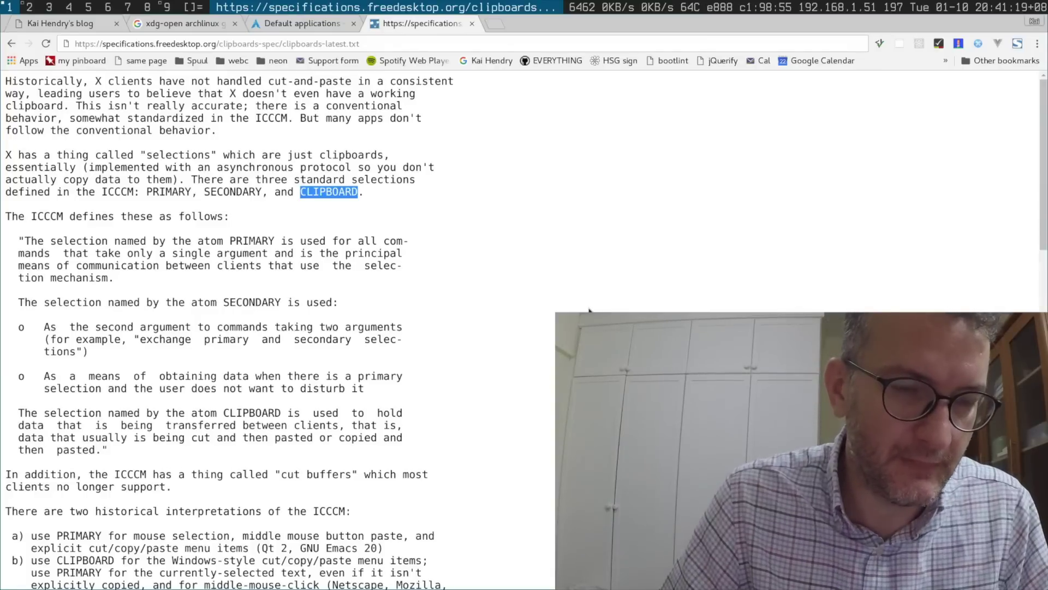
Browse the ArchWiki Default applications article up to its .desktop launch variables section
{"action": "left_click", "coordinate": [314, 27]}
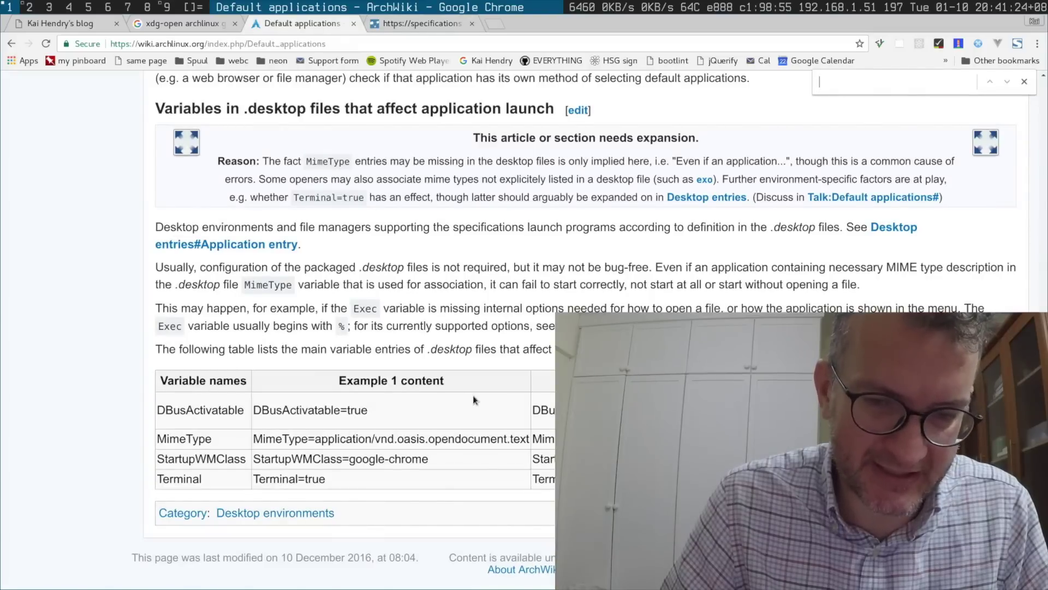
{"action": "scroll", "coordinate": [473, 401], "scroll_direction": "up", "scroll_amount": 20}
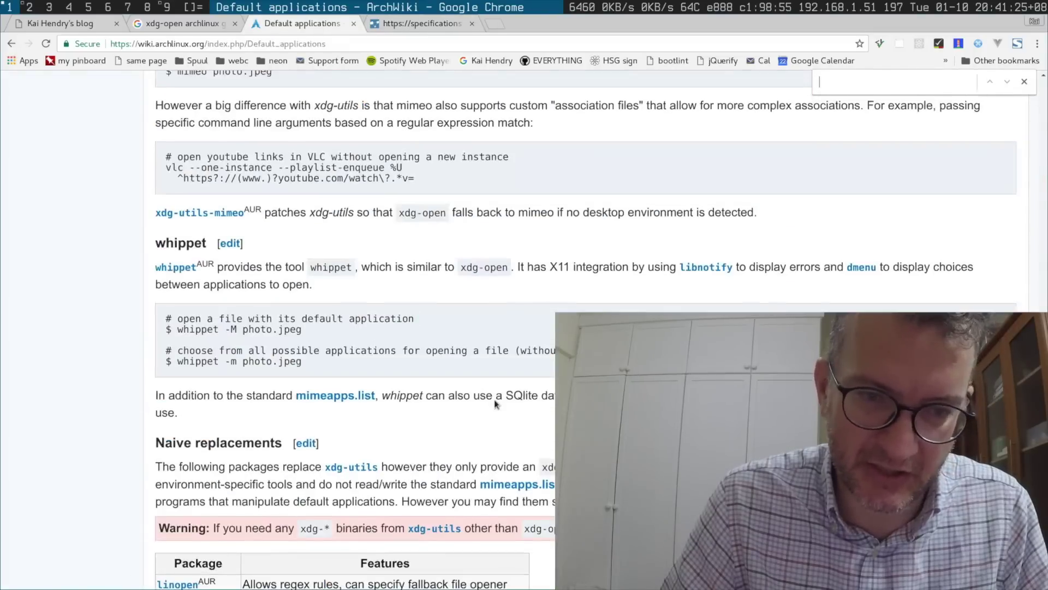
{"action": "scroll", "coordinate": [493, 398], "scroll_direction": "up", "scroll_amount": 20}
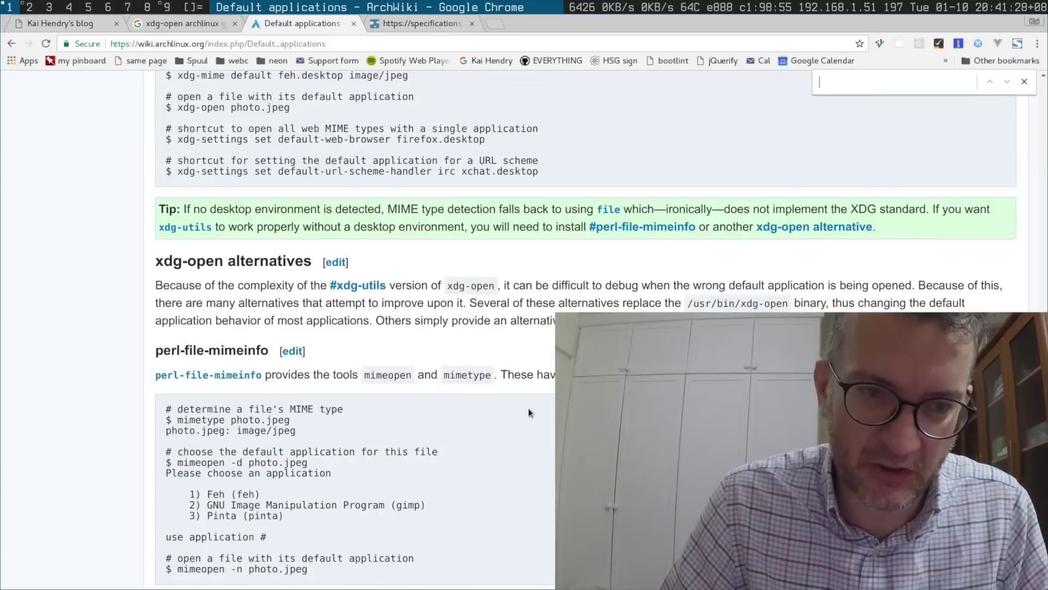
{"action": "scroll", "coordinate": [474, 328], "scroll_direction": "up", "scroll_amount": 15}
{"action": "scroll", "coordinate": [474, 327], "scroll_direction": "down", "scroll_amount": 20}
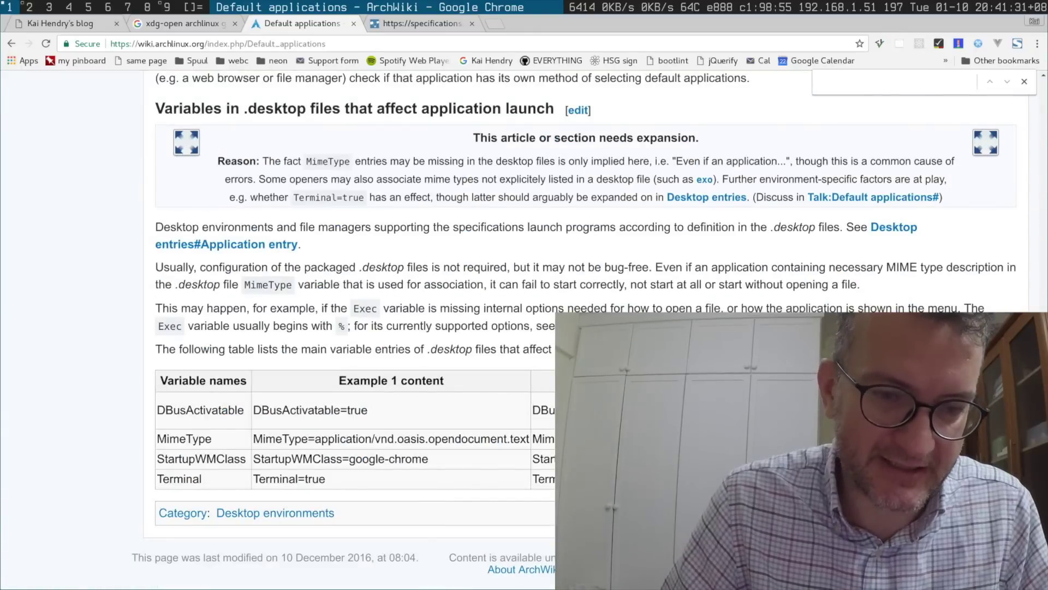
Go back to the specifications.freedesktop.org clipboards spec tab showing the ICCCM selection definitions
{"action": "left_click", "coordinate": [415, 23]}
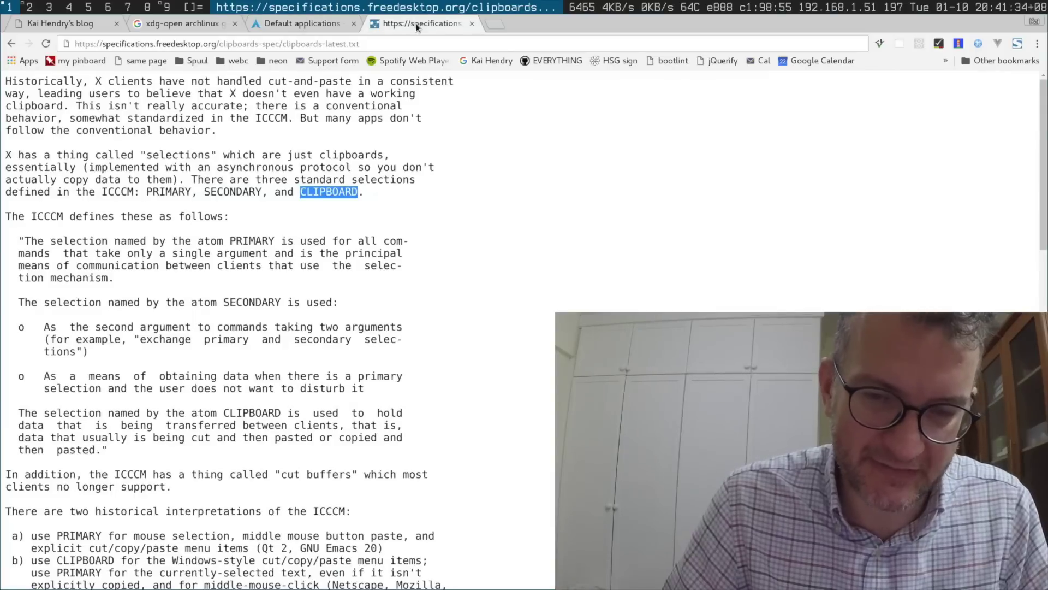